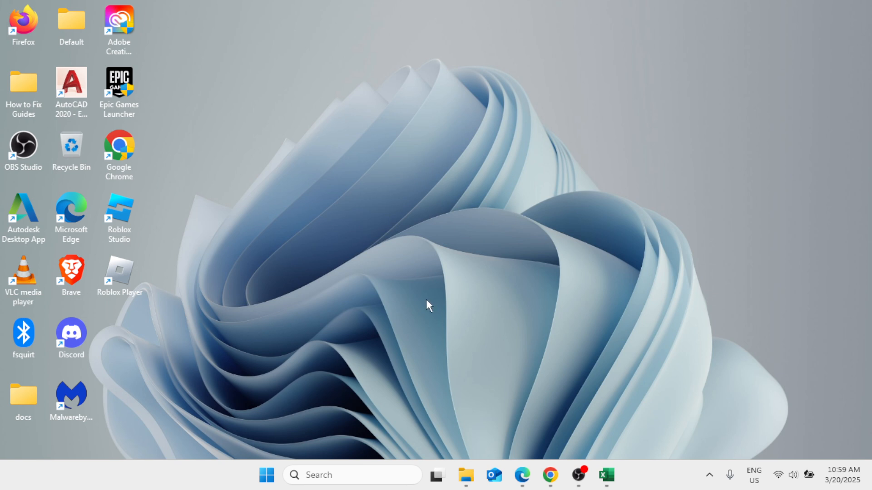
right_click(268, 475)
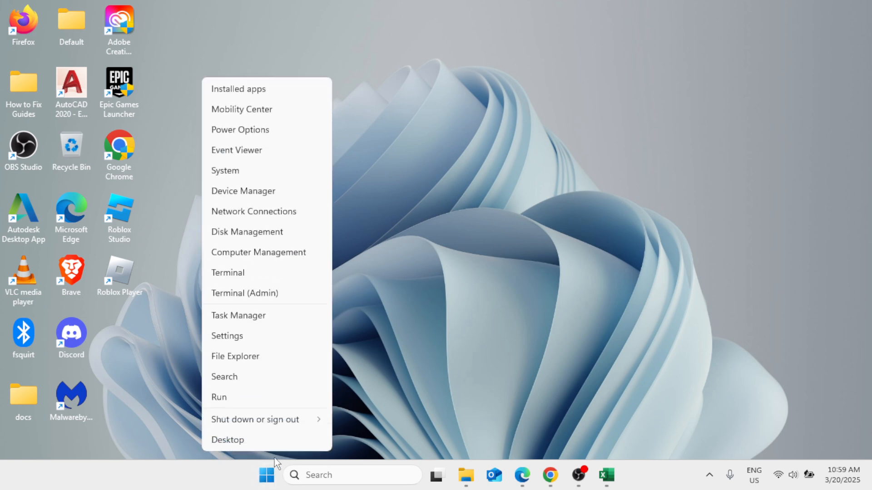
left_click(456, 265)
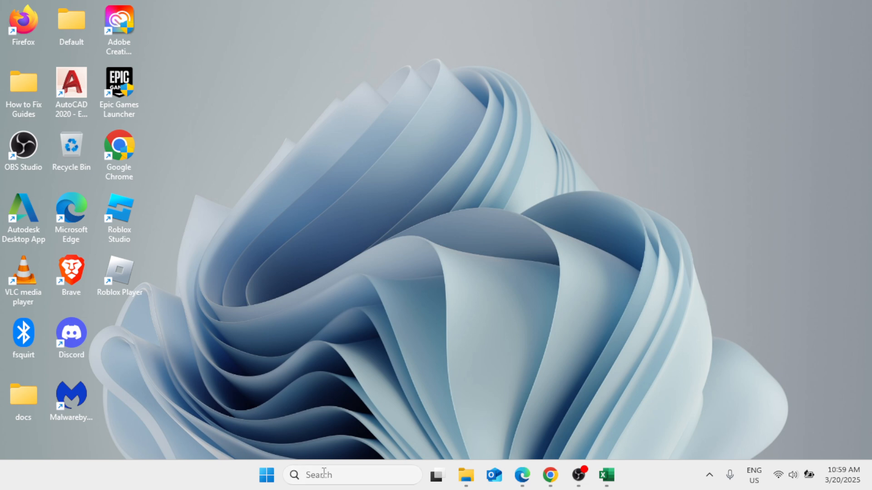
Step: Search Windows for "device manager", open Device Manager and maximize its window
left_click(373, 475)
type("device ")
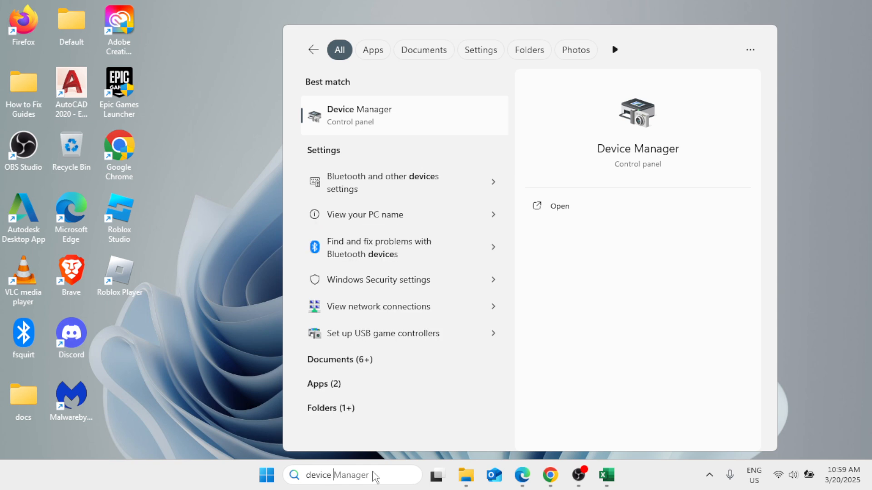
type("manager")
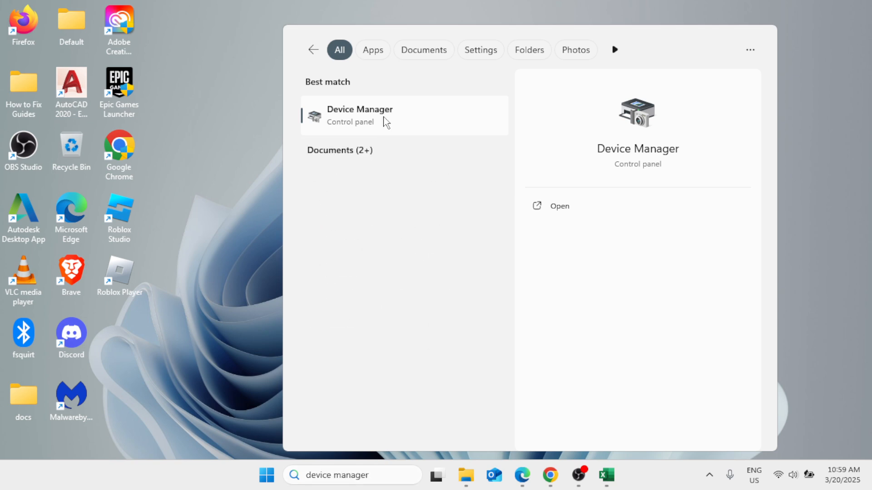
left_click(384, 119)
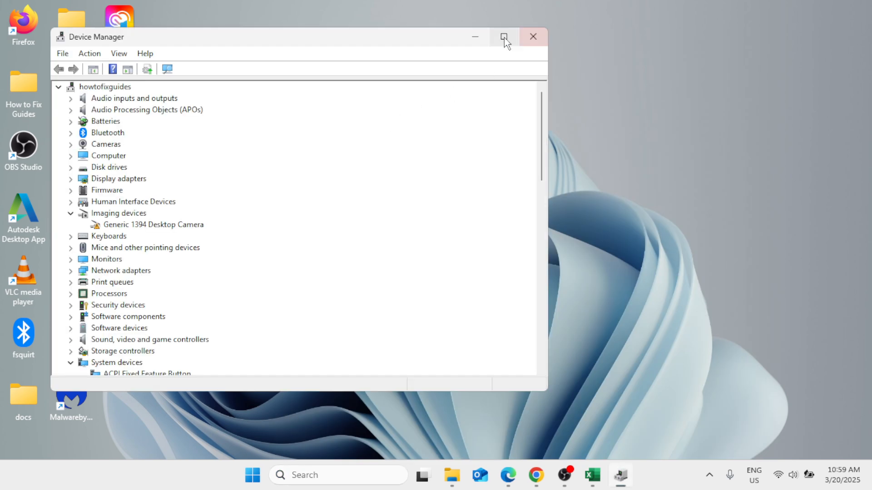
left_click(503, 35)
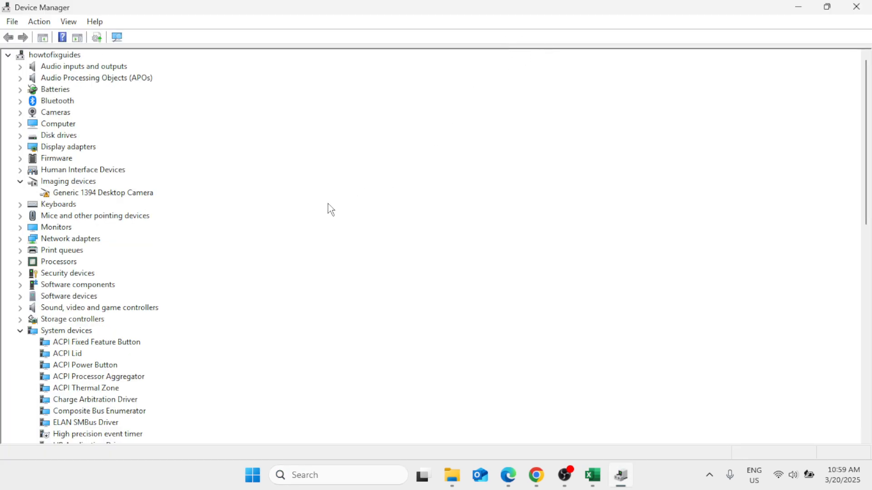
Step: Run an automatic driver update for the Intel(R) UHD Graphics display adapter, then close Device Manager
left_click(19, 147)
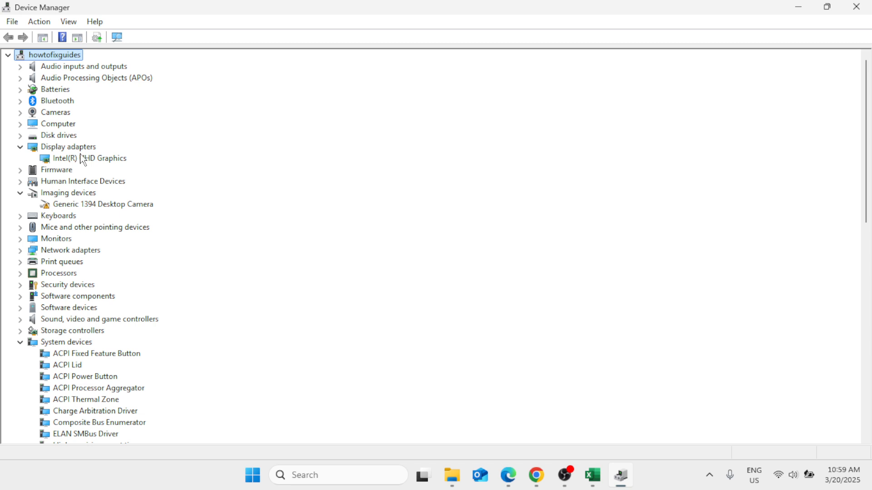
left_click(88, 160)
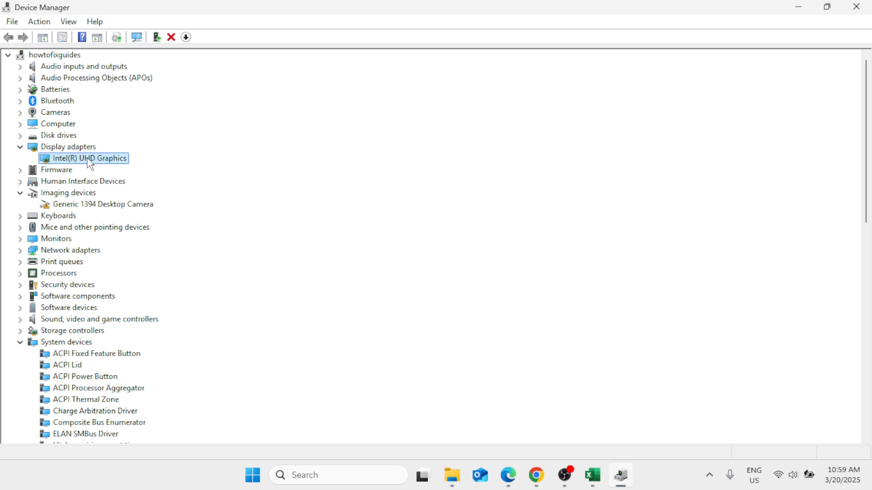
right_click(90, 164)
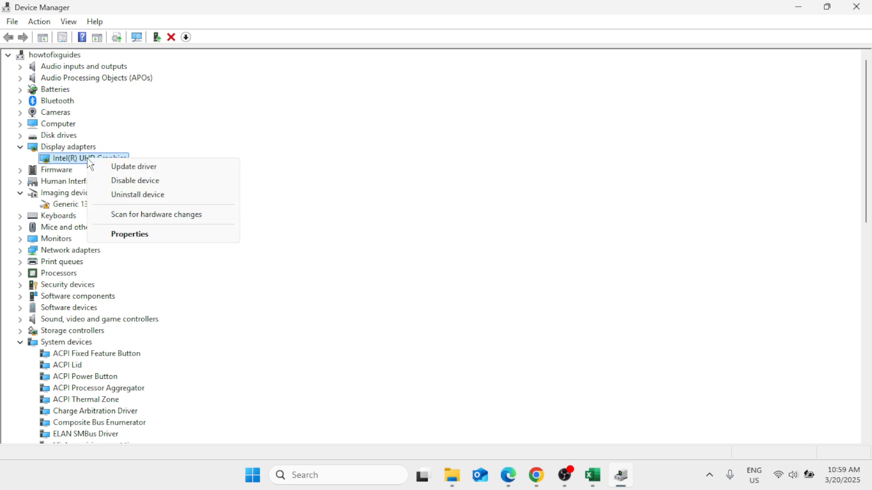
left_click(115, 168)
left_click(309, 200)
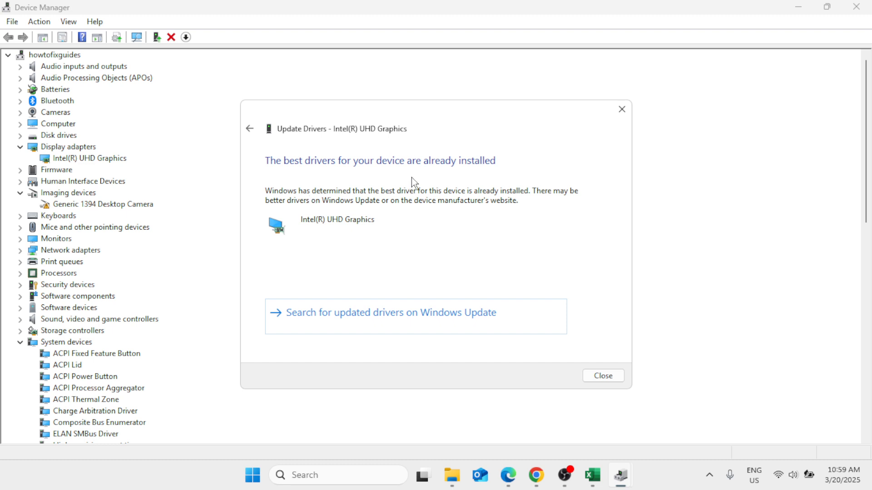
left_click(599, 379)
left_click(856, 6)
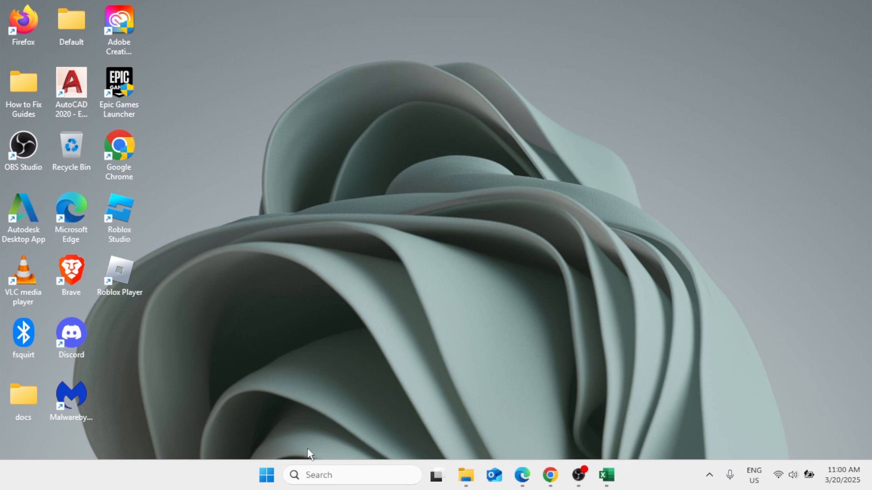
right_click(273, 476)
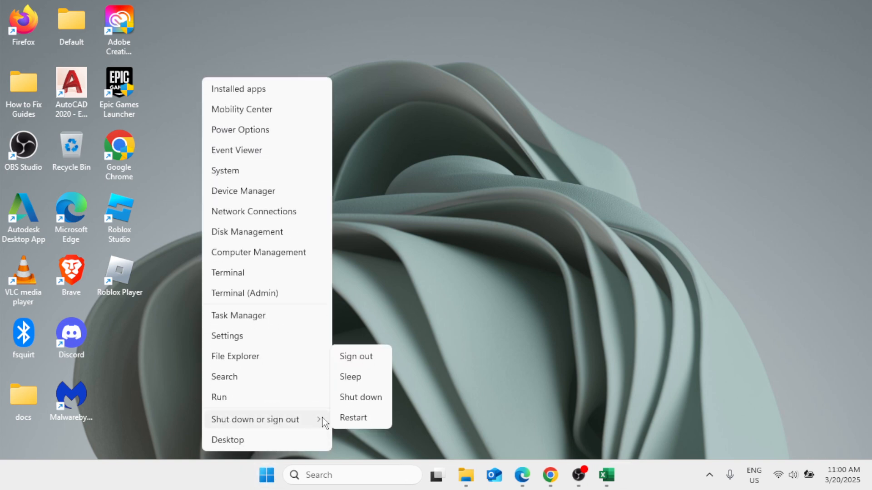
left_click(405, 282)
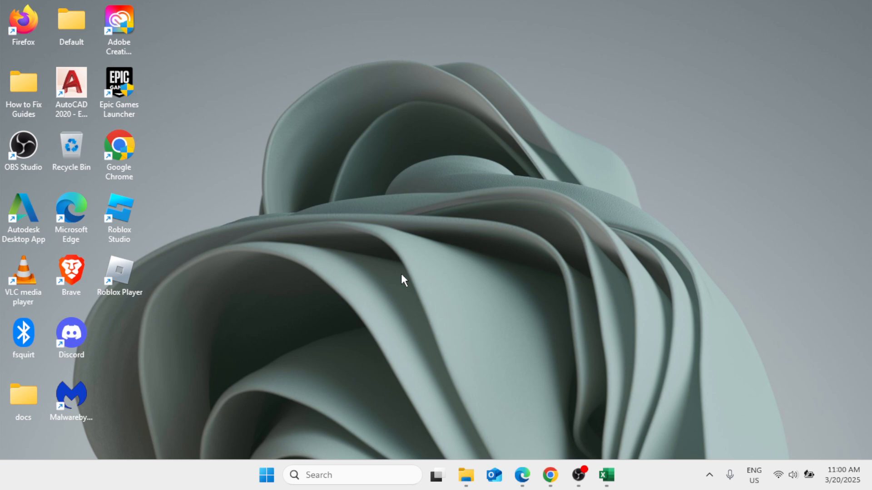
Step: Search Windows for "security" and open Windows Security
left_click(361, 478)
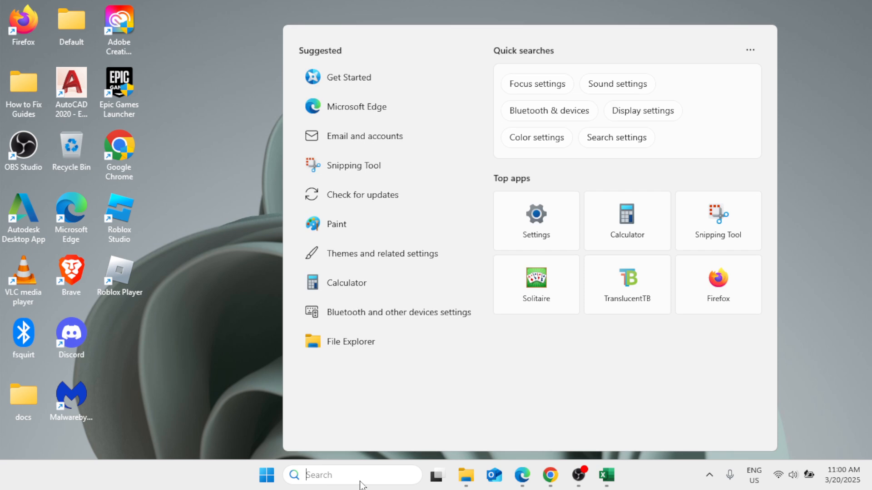
type("securit")
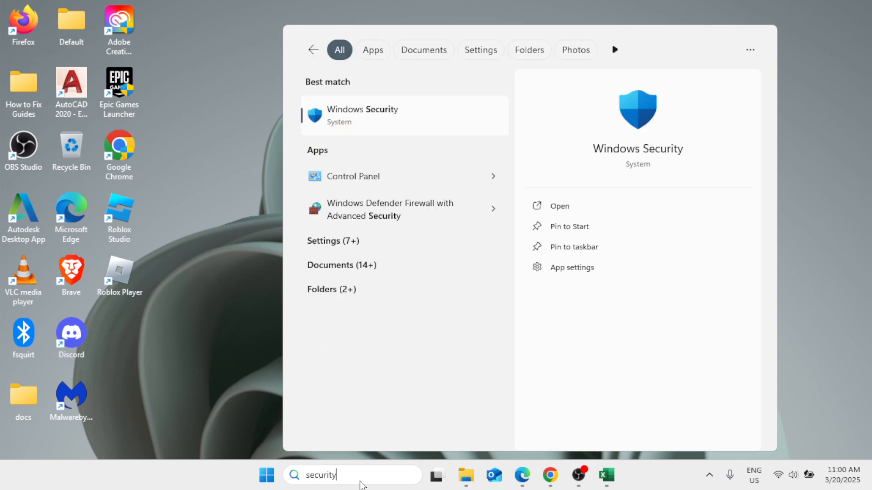
type("y")
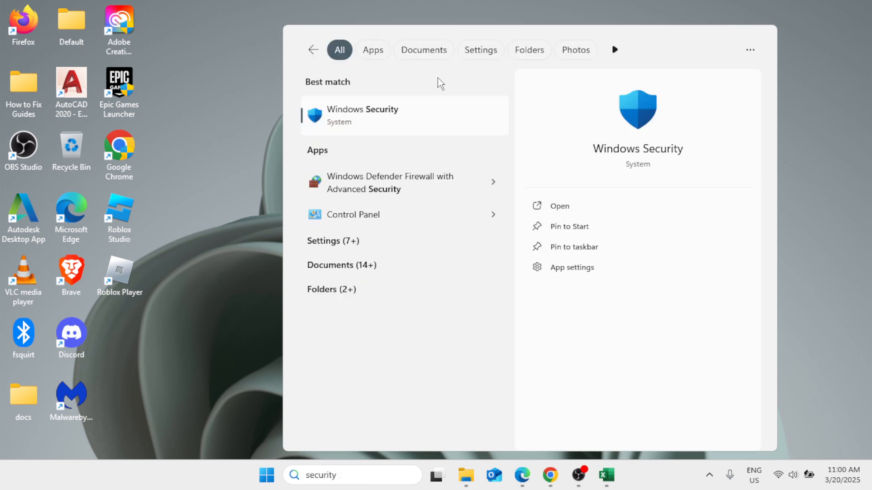
left_click(406, 117)
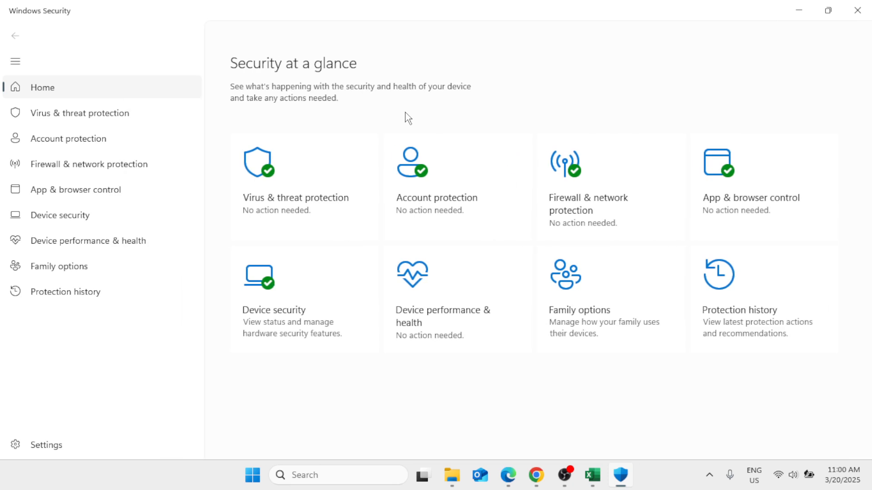
Step: Start a full scan from the virus and threat protection scan options, check its progress, and close Windows Security
left_click(117, 114)
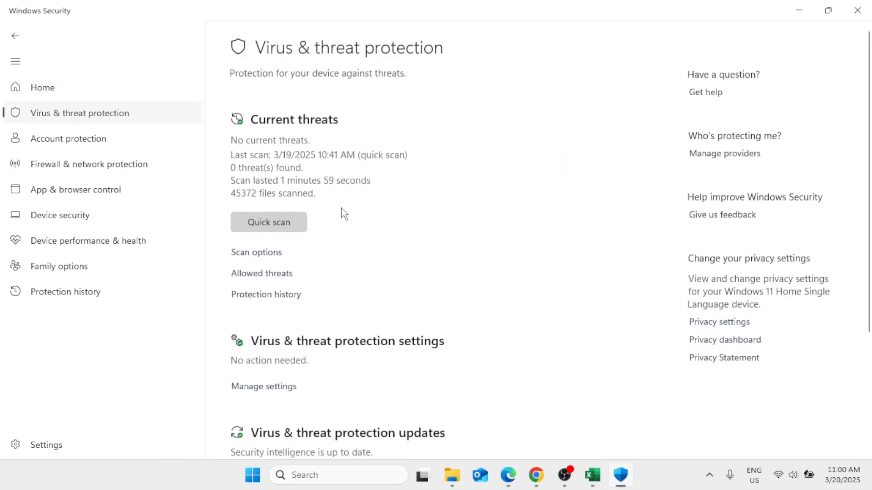
left_click(254, 257)
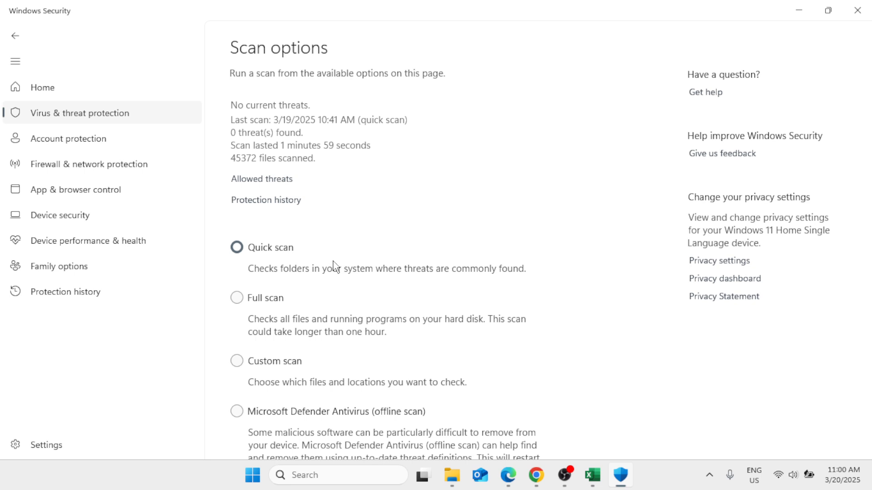
left_click(236, 298)
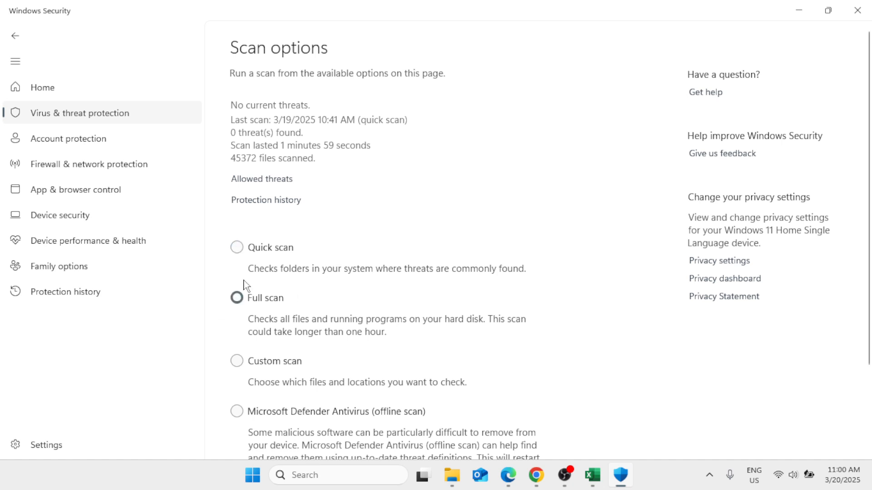
scroll(356, 269, "down", 3)
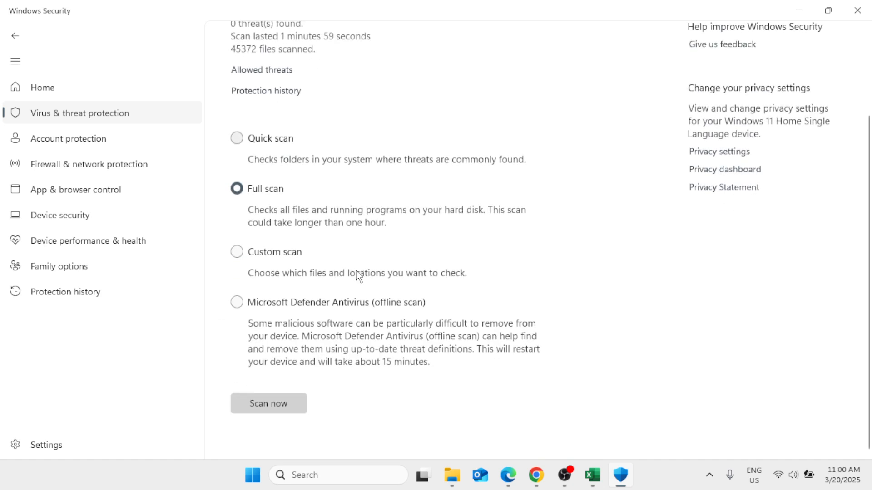
left_click(255, 410)
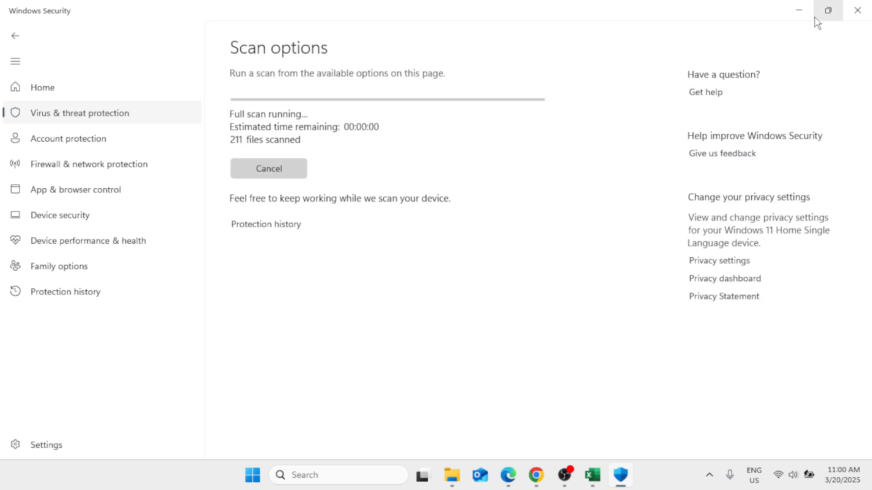
left_click(798, 5)
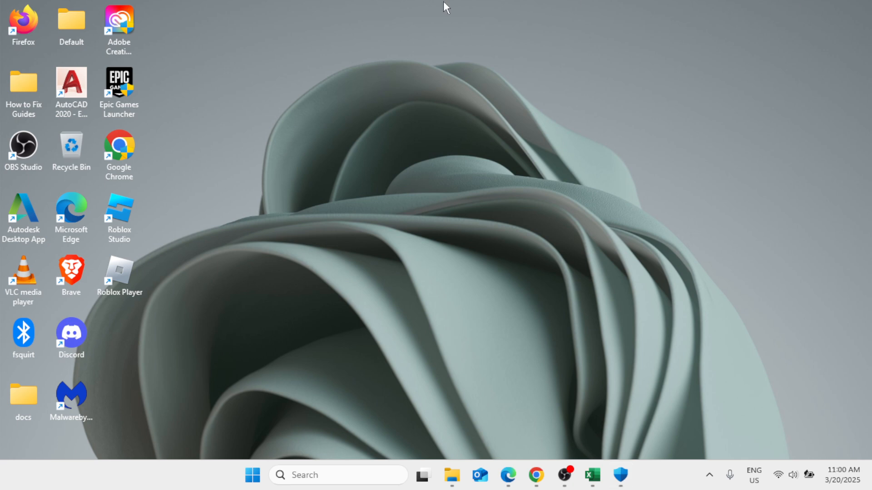
left_click(621, 474)
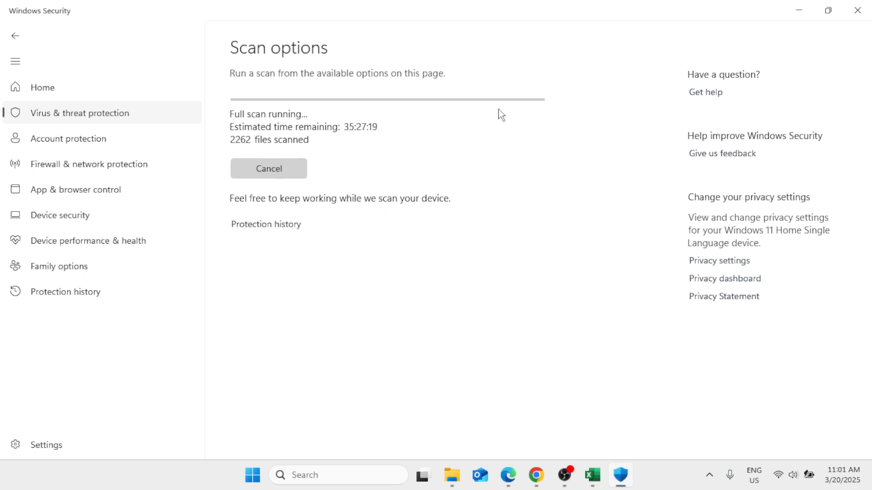
left_click(857, 10)
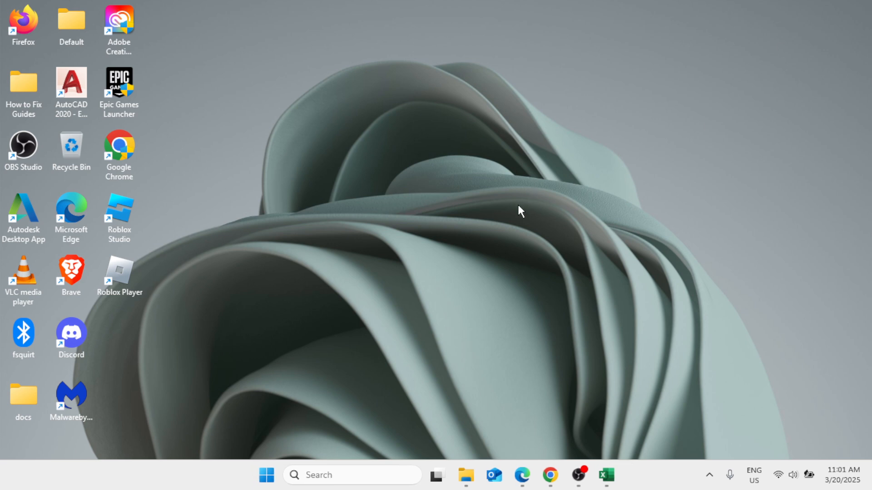
Step: Search Windows for "msconfig" and open System Configuration
left_click(343, 472)
type("msco")
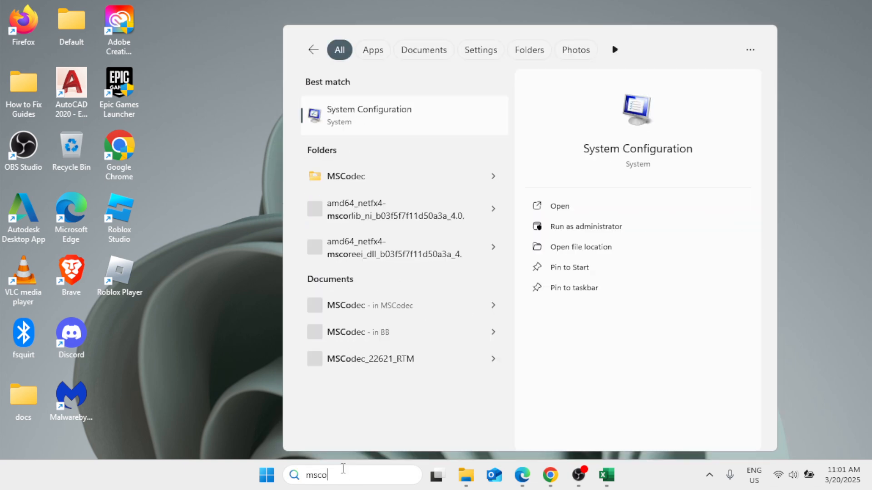
type("nfig")
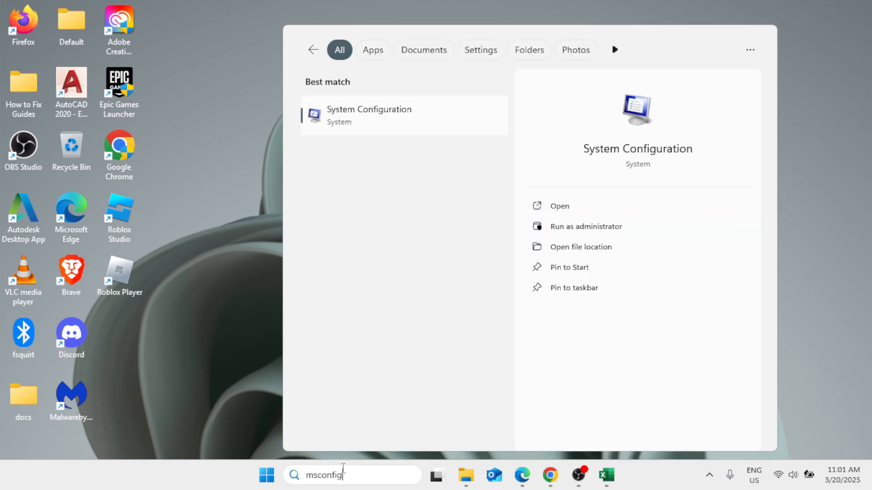
left_click(407, 117)
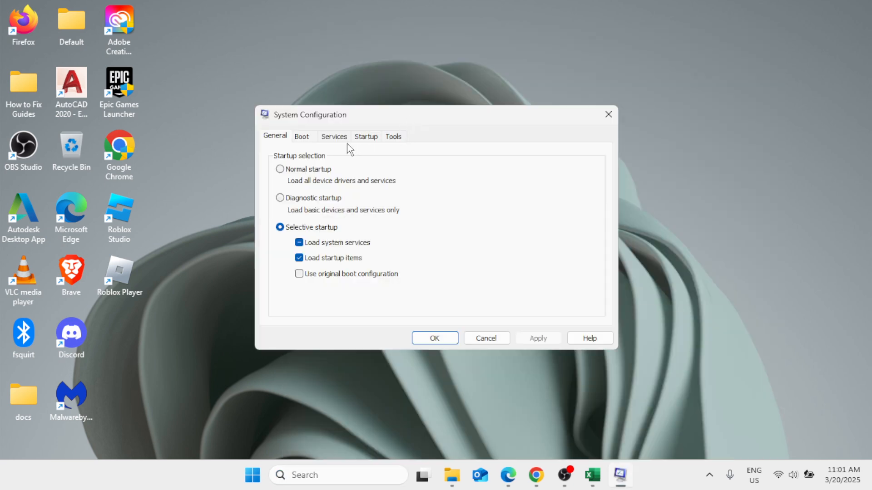
Step: Hide all Microsoft services in the services list and disable all remaining services
left_click(334, 137)
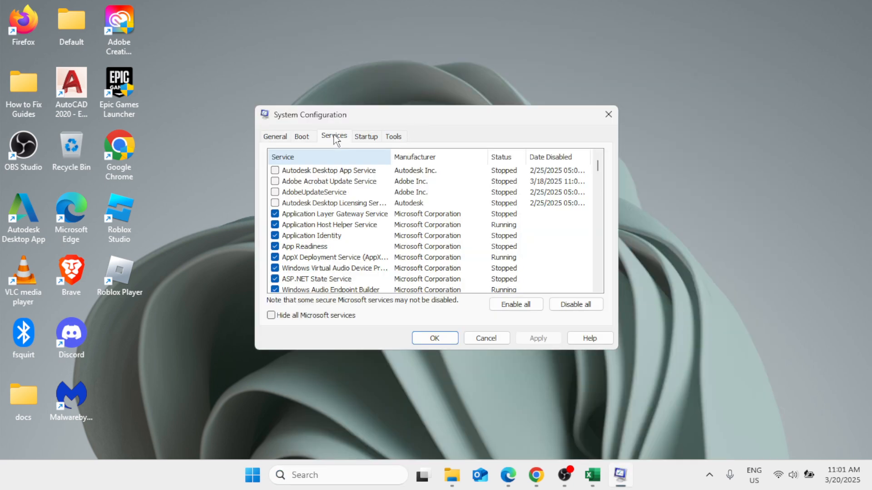
left_click(270, 316)
left_click(575, 305)
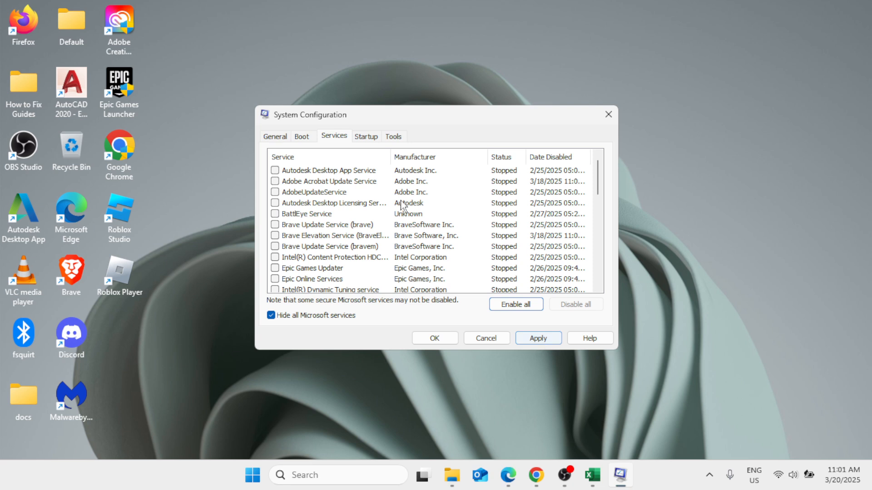
Step: Open Task Manager's startup apps from System Configuration, sort them by status, and view the available actions for ctfmon
left_click(365, 139)
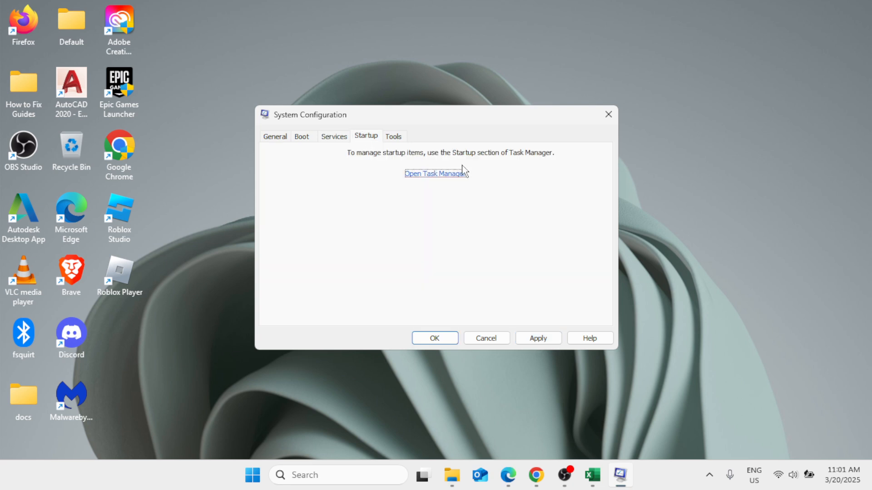
left_click(449, 177)
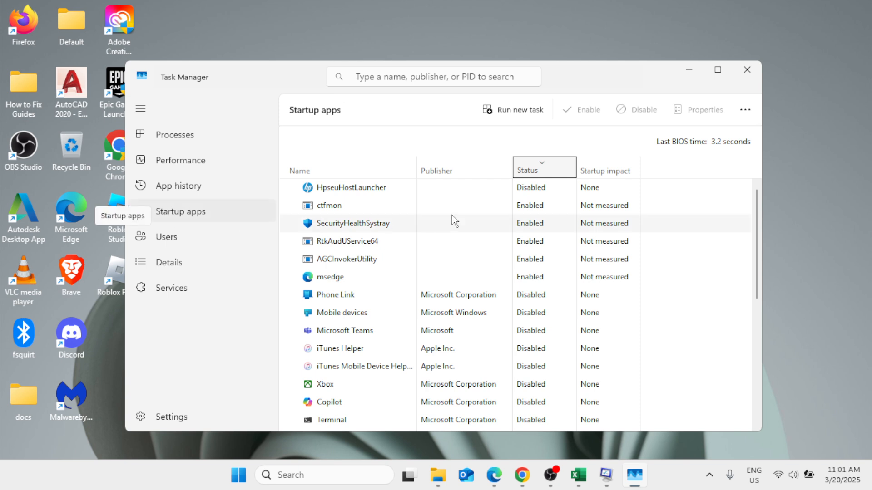
left_click(545, 175)
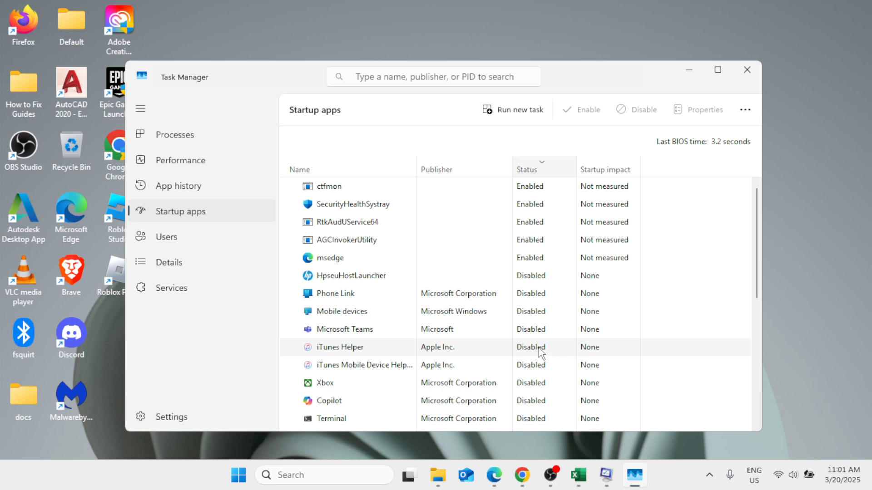
right_click(383, 191)
left_click(409, 202)
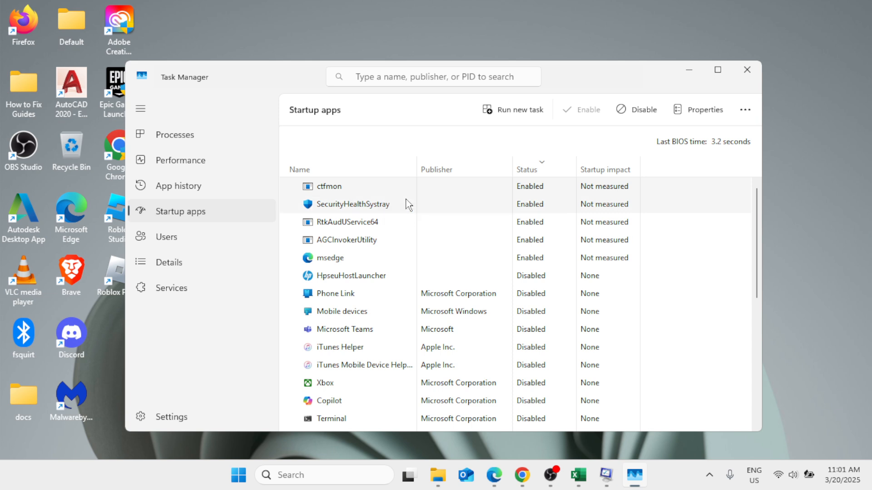
Step: Close Task Manager and apply the System Configuration changes
left_click(746, 71)
left_click(538, 341)
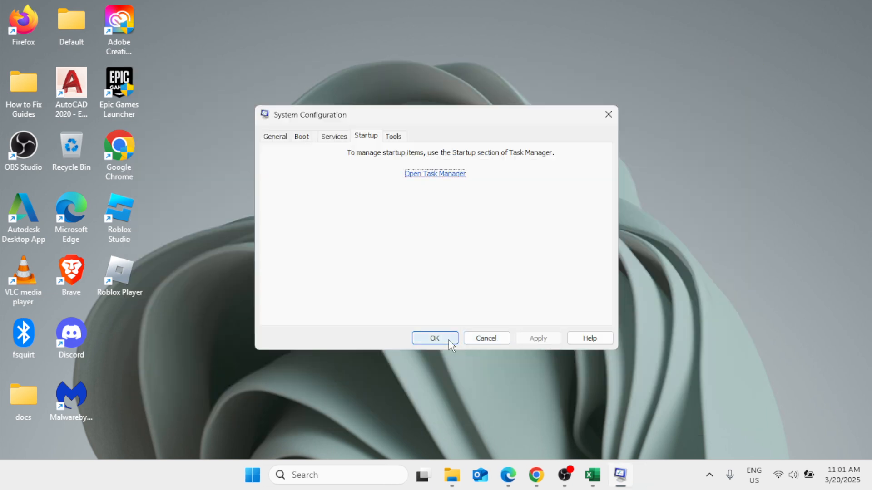
Step: Confirm and close System Configuration, dismissing the restart prompt without restarting the computer
left_click(449, 339)
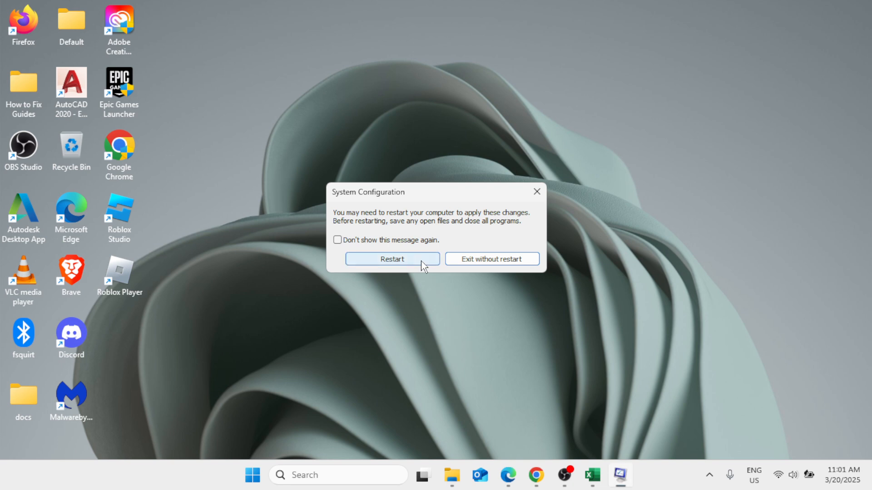
left_click(537, 192)
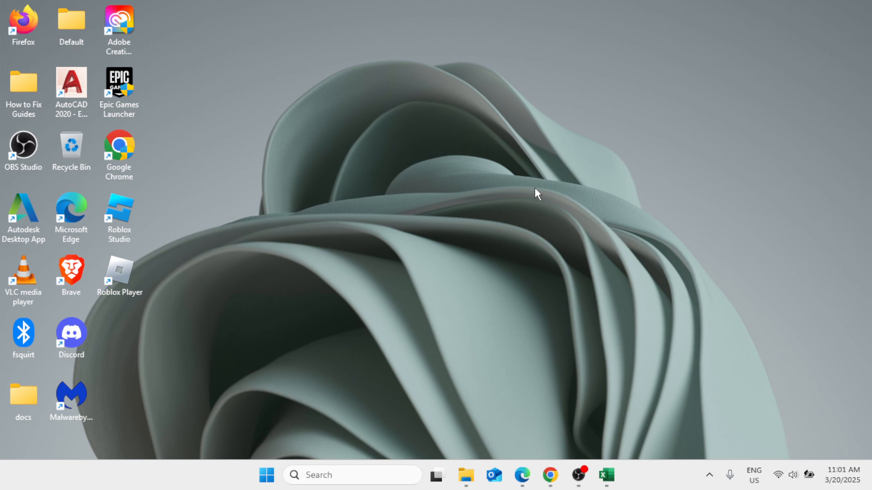
Step: Search Windows for "cmd", open Command Prompt as administrator, and move its window toward the middle of the desktop
left_click(356, 475)
type("cmd")
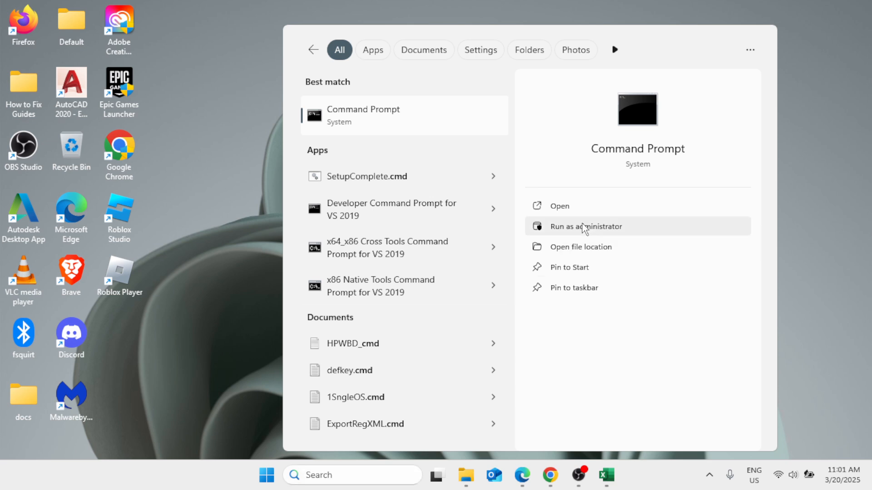
left_click(582, 226)
left_click_drag(396, 47, 569, 65)
Step: Start a system file scan with the command "sfc /scannow" and close the Command Prompt window
type("sf")
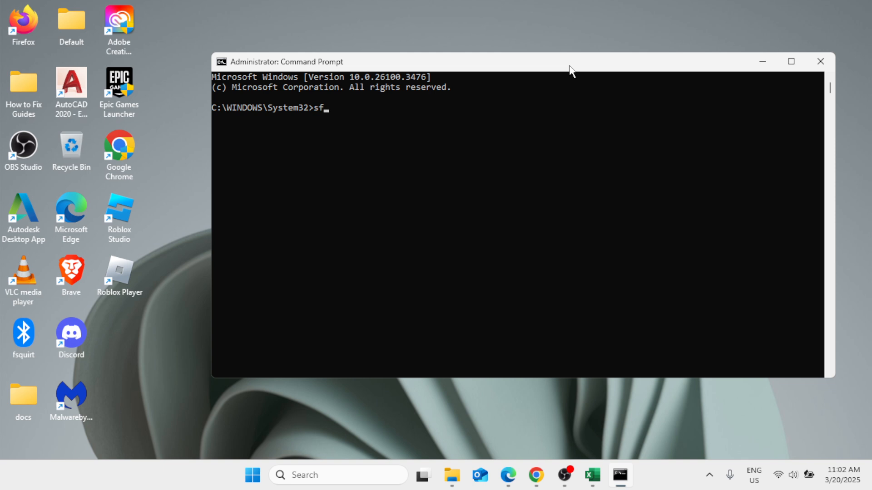
type("c /scannow")
key("Return")
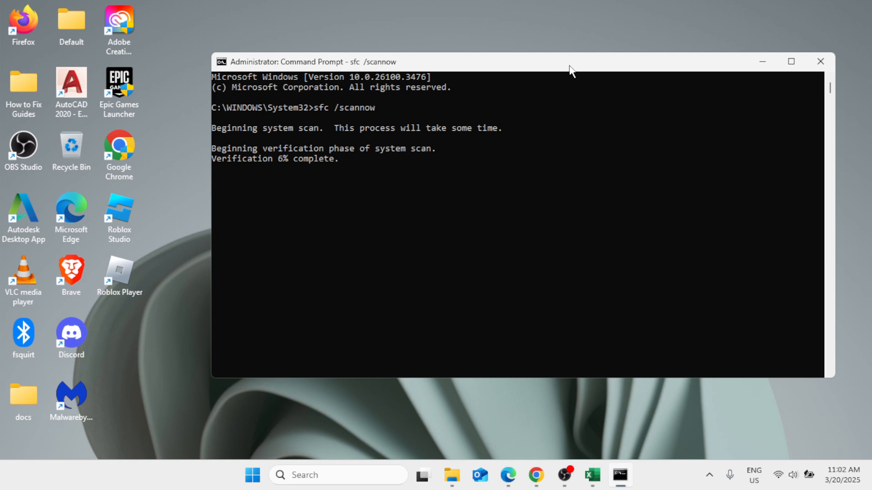
left_click(820, 62)
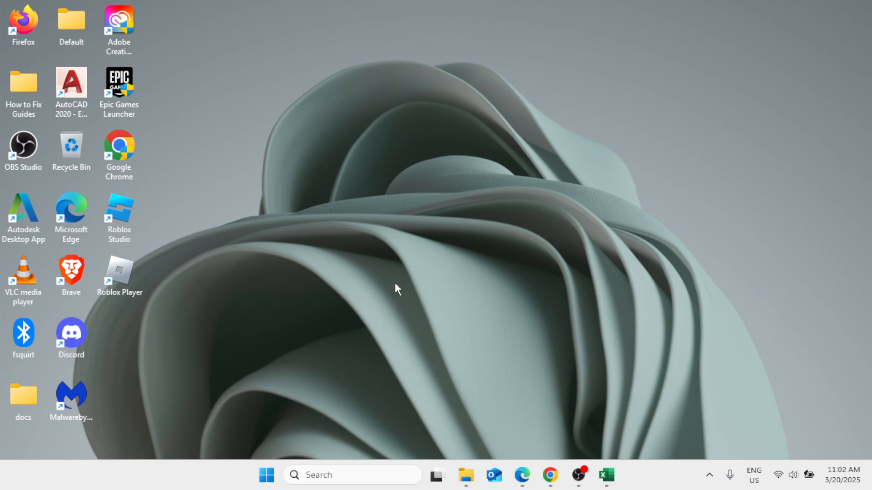
Step: Launch Windows Memory Diagnostic by running "mdsched.exe" from the Run dialog
key("super+r")
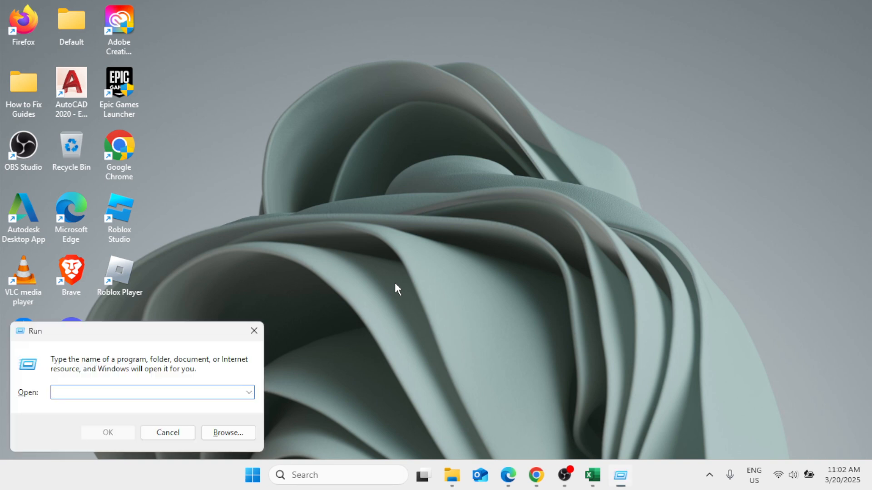
left_click_drag(93, 339, 391, 162)
type("md")
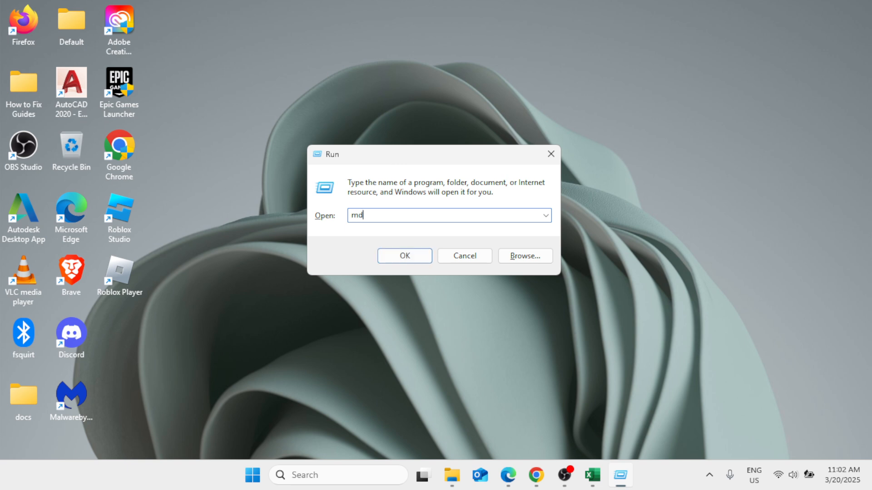
type("sched.exe")
left_click(418, 258)
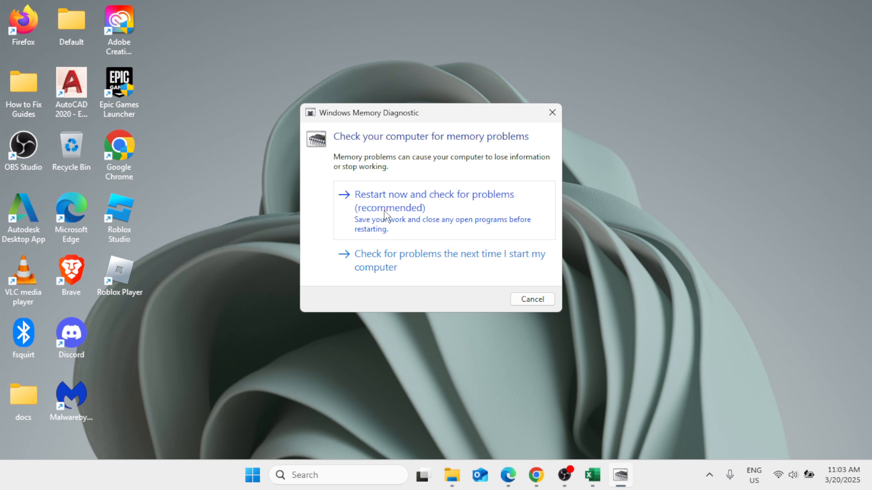
left_click(564, 475)
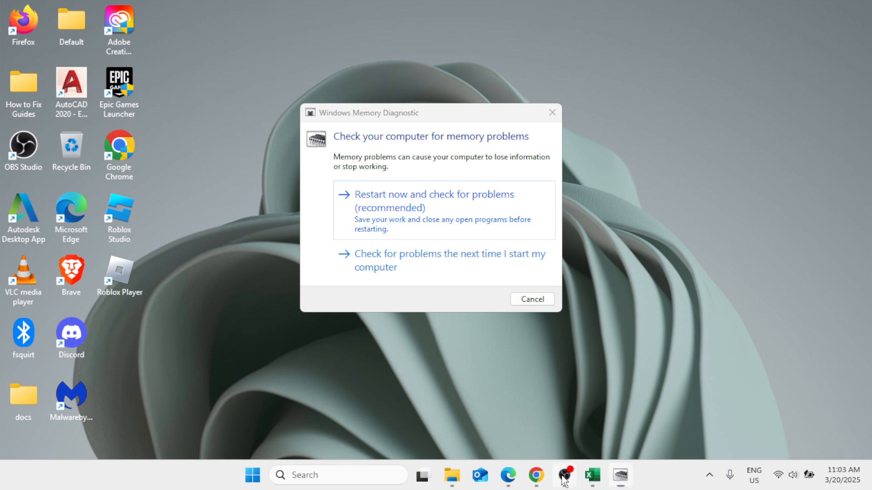